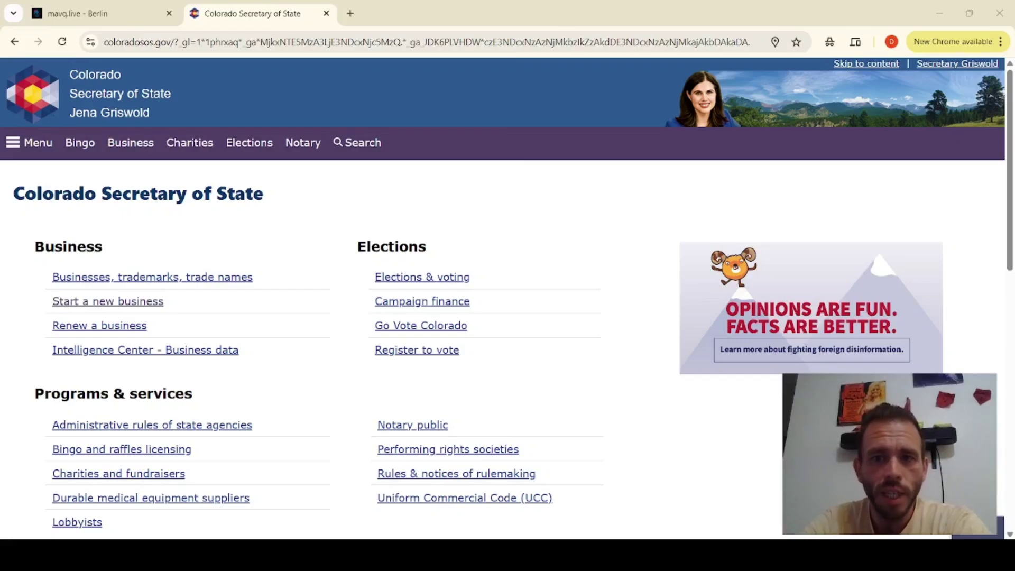
Start a new business filing for a limited liability company (LLC) and proceed to the entity name form
left_click(106, 304)
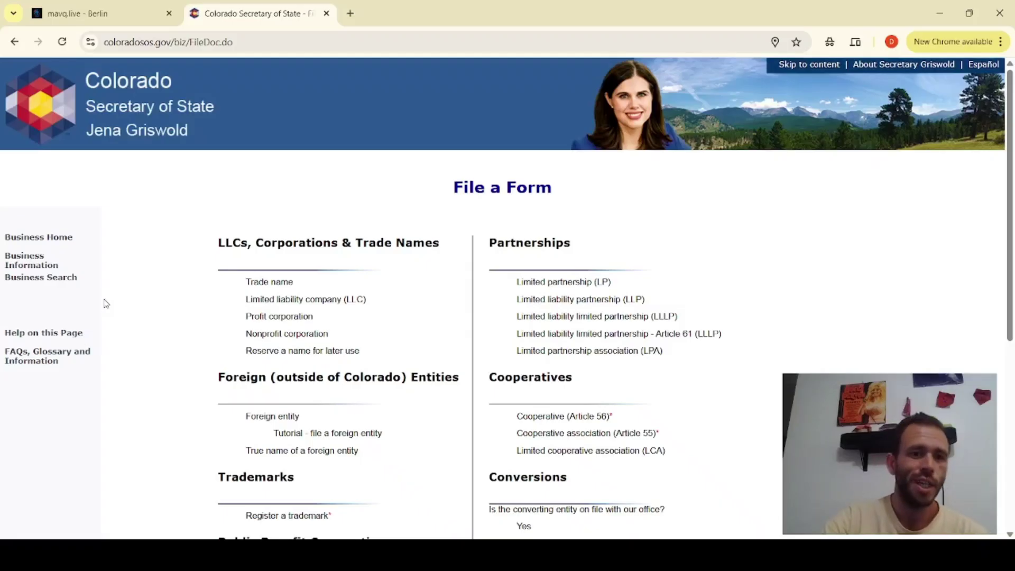
left_click(274, 300)
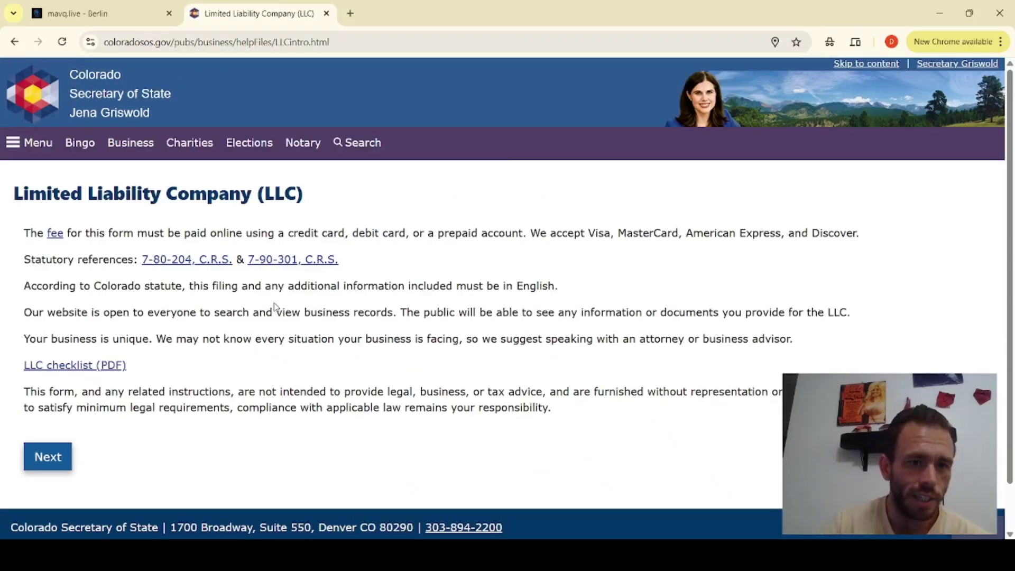
left_click(37, 460)
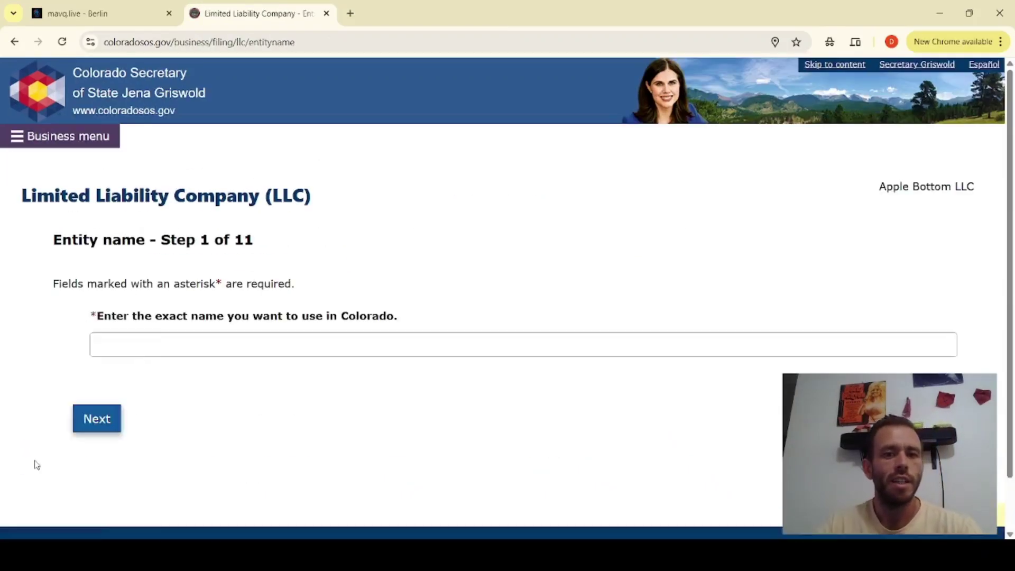
Enter "Apple Bottom LLC" as the exact entity name for Colorado and submit the name page
scroll(292, 385, "down", 4)
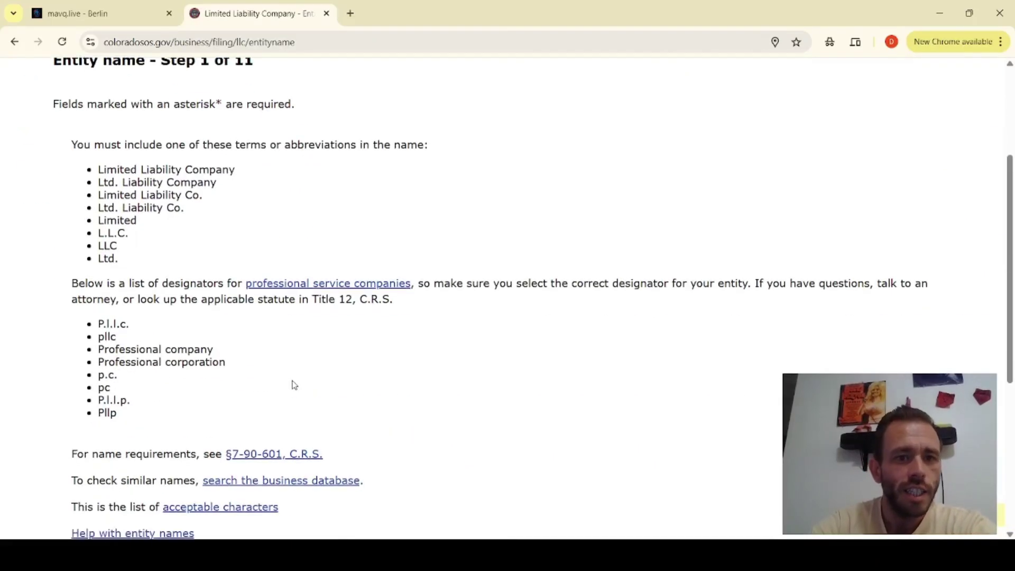
scroll(293, 385, "down", 2)
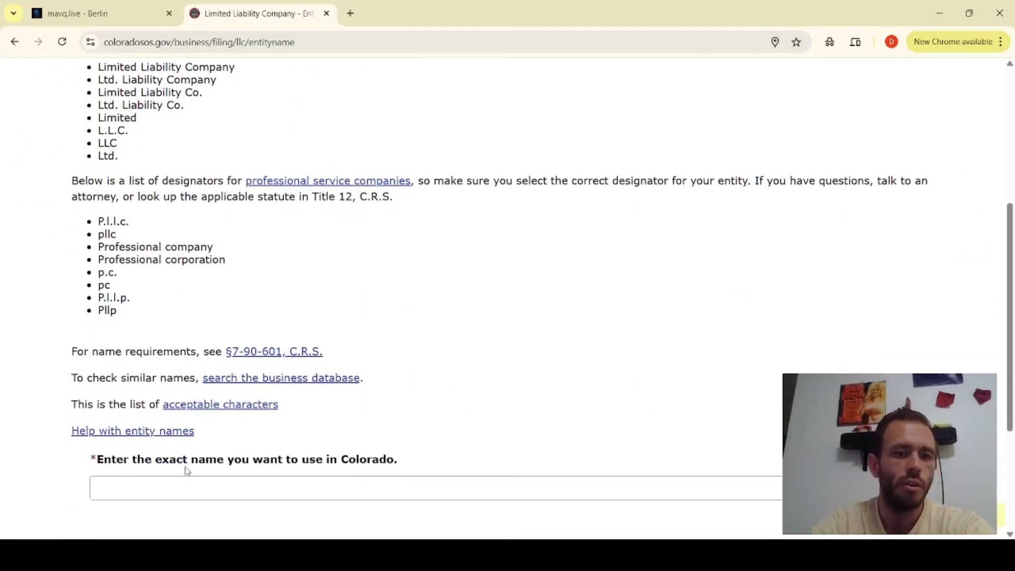
left_click(173, 491)
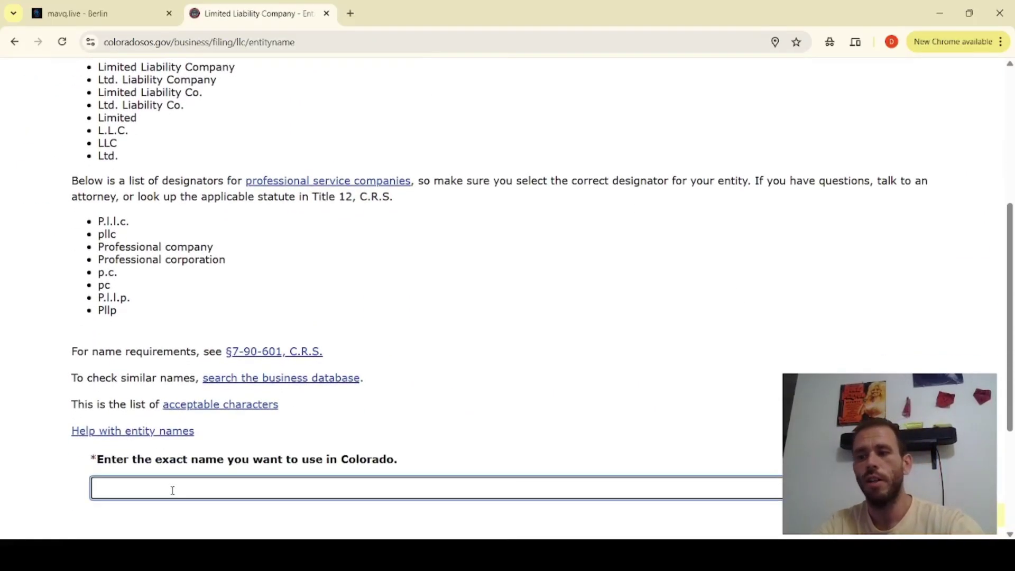
type("A")
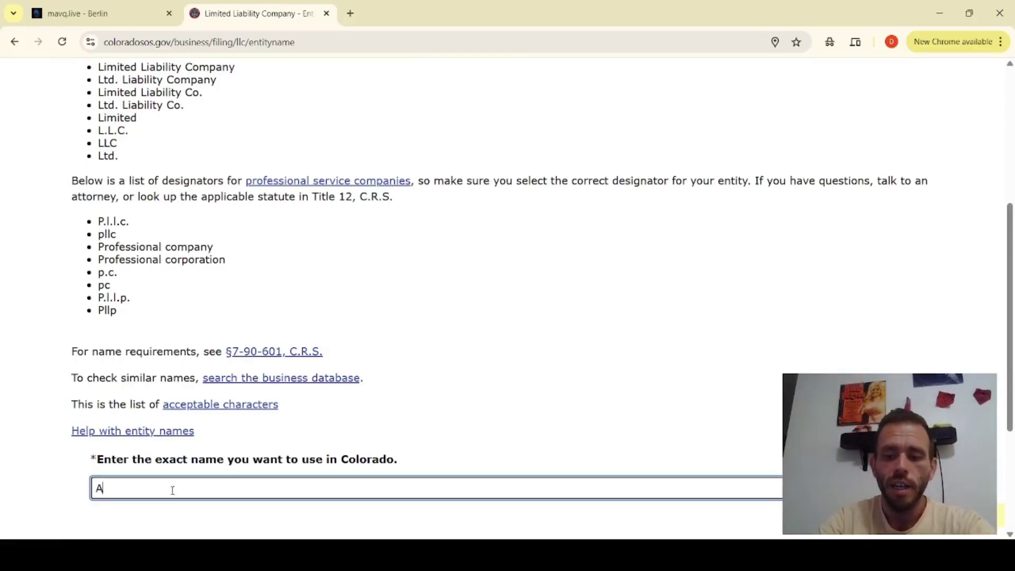
type("pple Bottom LLC")
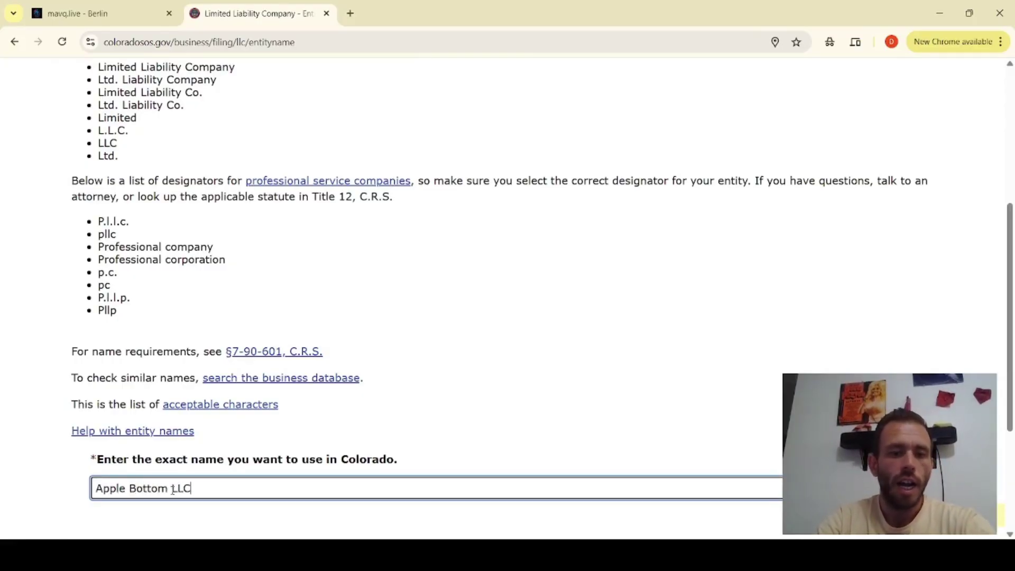
scroll(172, 491, "down", 2)
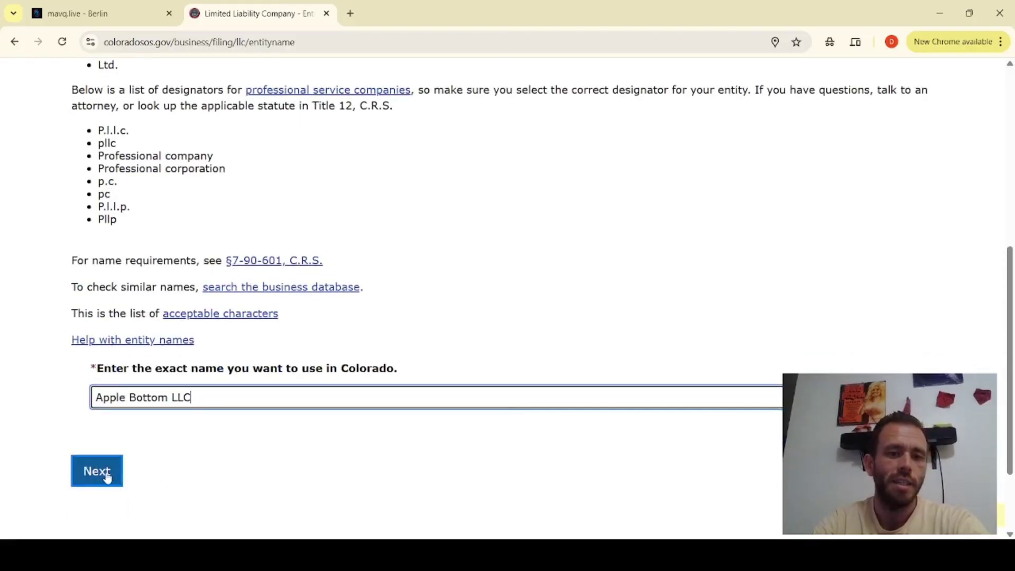
left_click(106, 475)
Accept the prefilled principal office address with the mailing address set to same as street address, and continue to the registered agent page
scroll(301, 333, "down", 5)
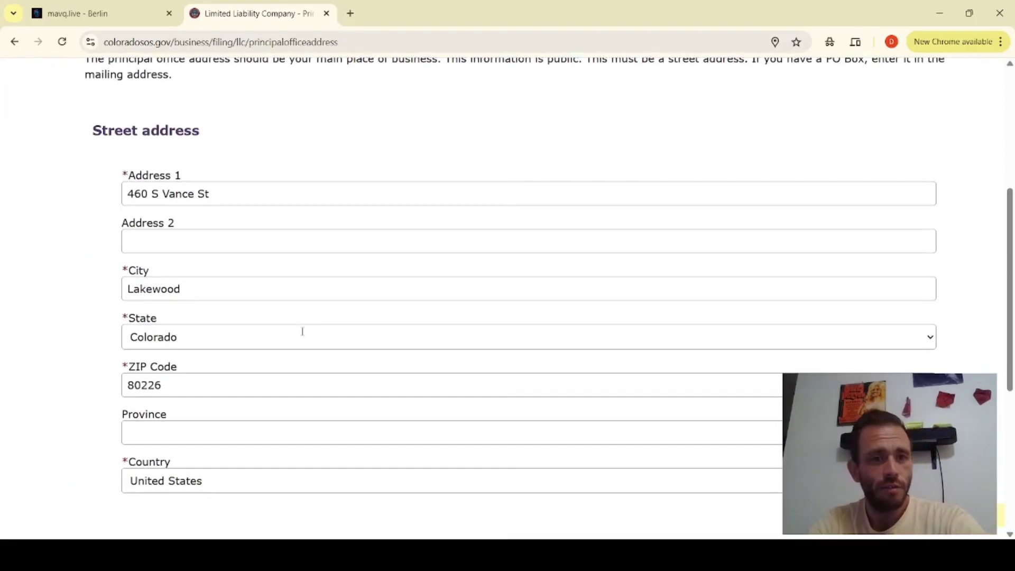
scroll(302, 331, "down", 1)
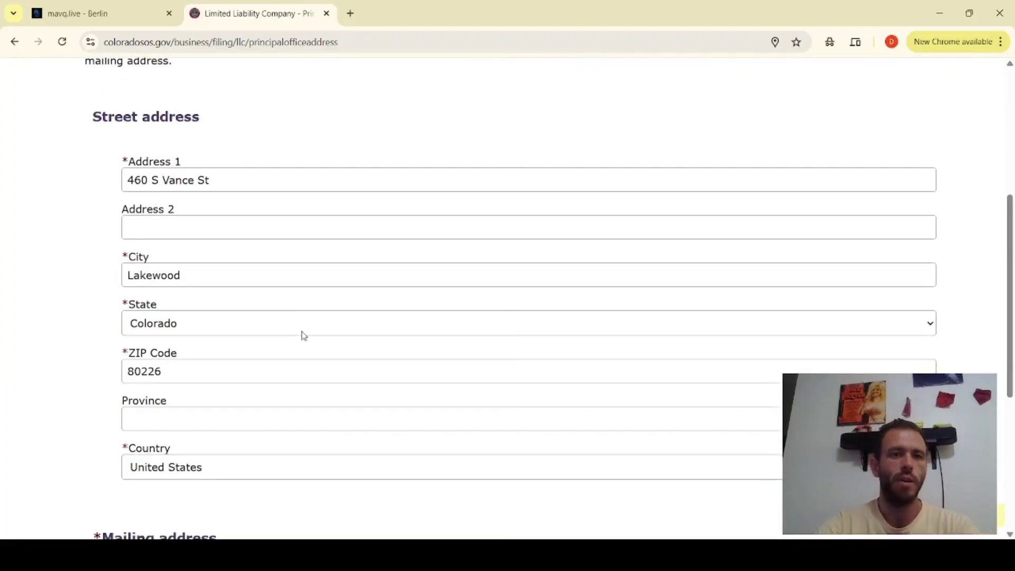
scroll(304, 336, "down", 3)
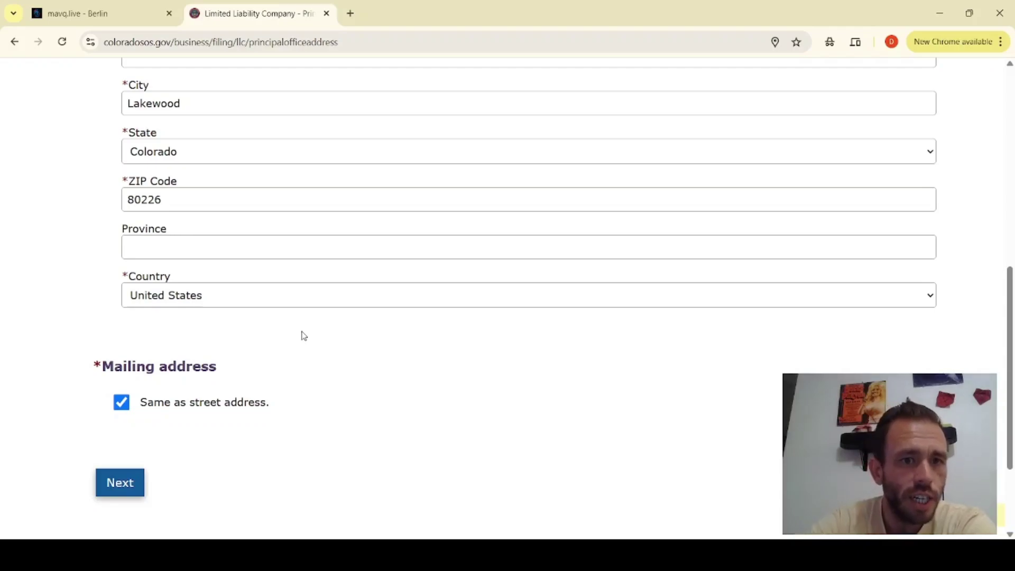
scroll(304, 336, "down", 2)
left_click(121, 317)
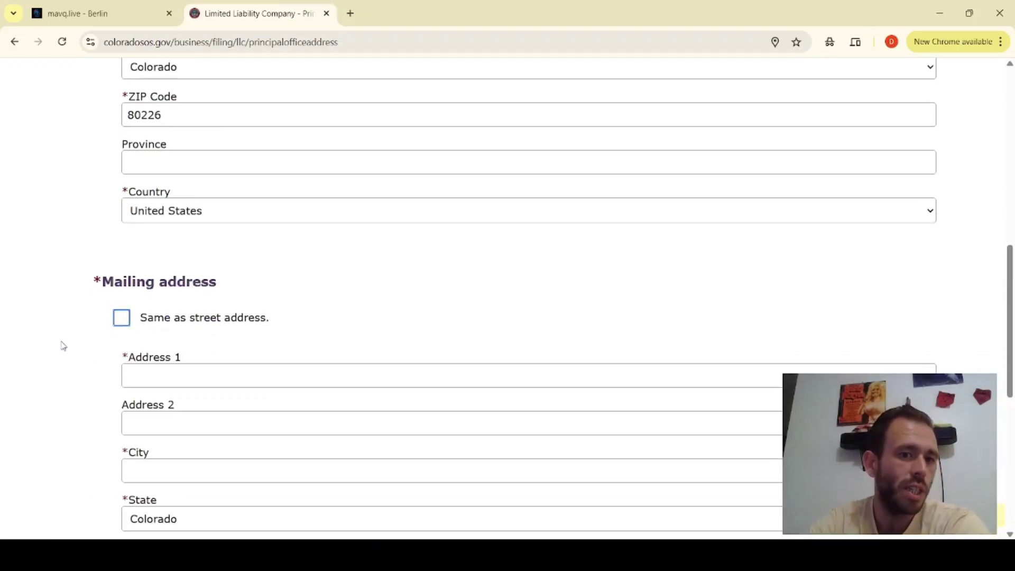
scroll(63, 345, "down", 2)
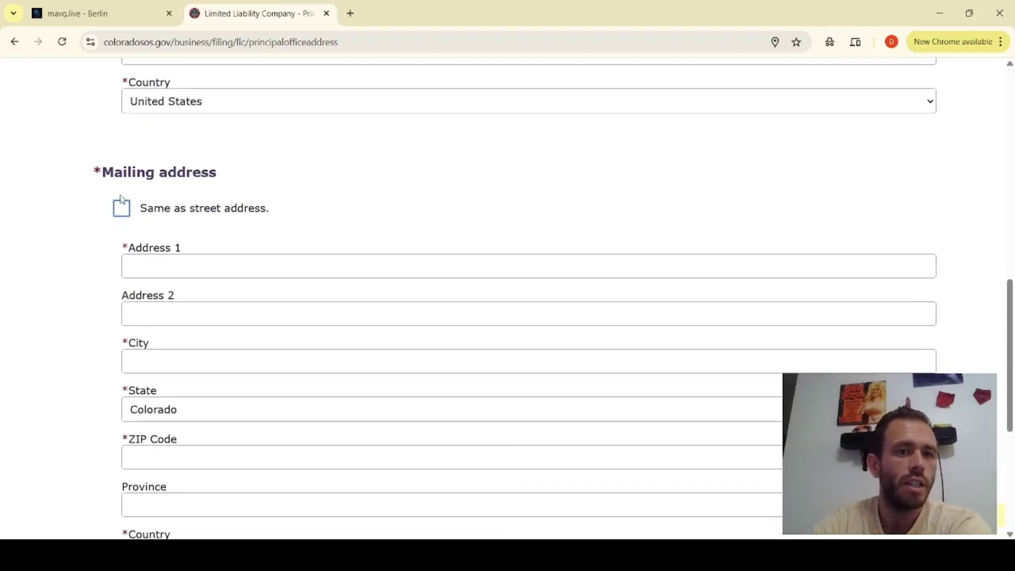
left_click(122, 209)
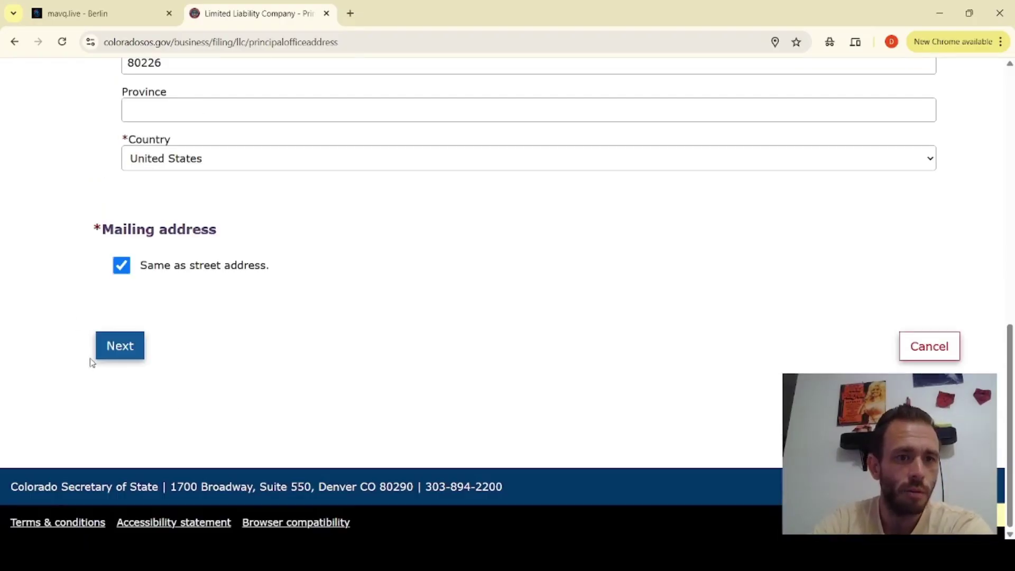
left_click(121, 346)
Review the registered agent instructions and the agent's name, street address, mailing address and consent entries
scroll(328, 358, "down", 5)
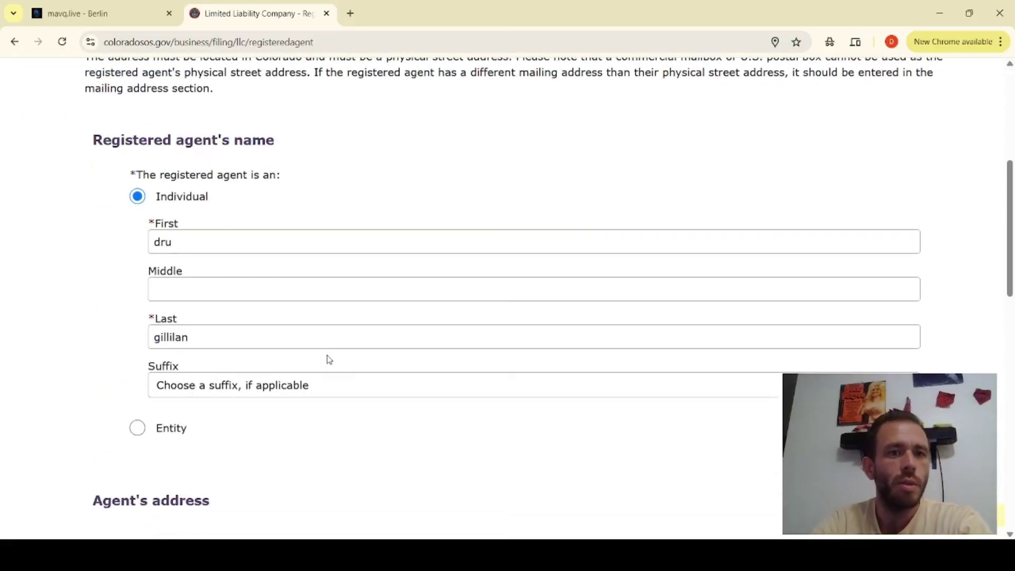
scroll(329, 360, "up", 2)
scroll(329, 359, "up", 3)
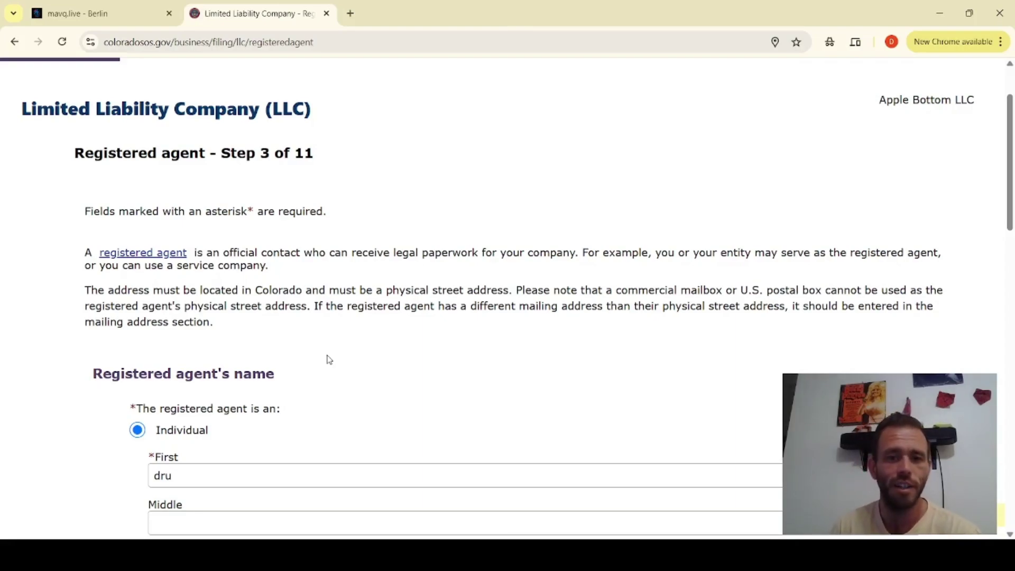
scroll(329, 360, "down", 2)
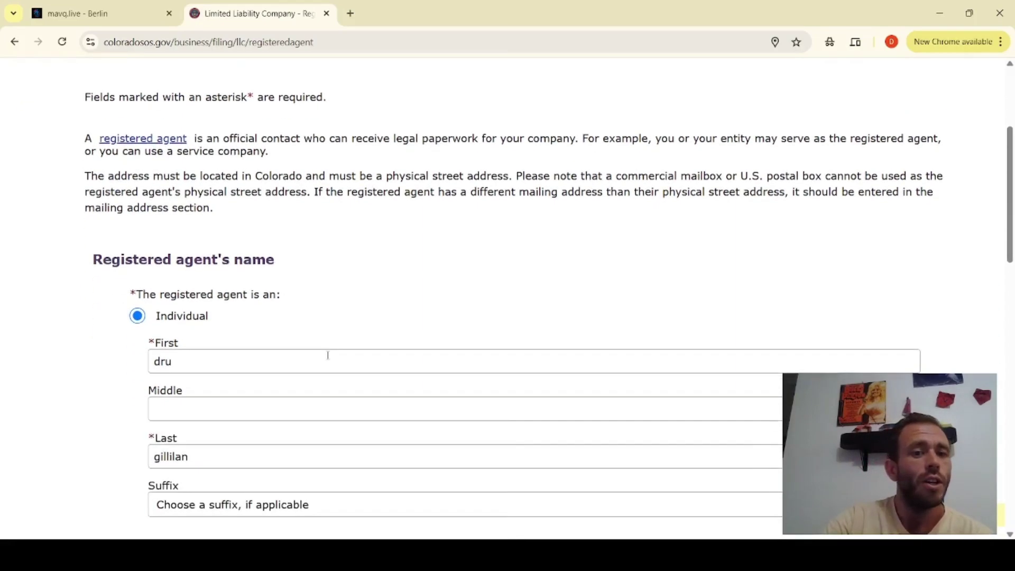
scroll(327, 356, "down", 2)
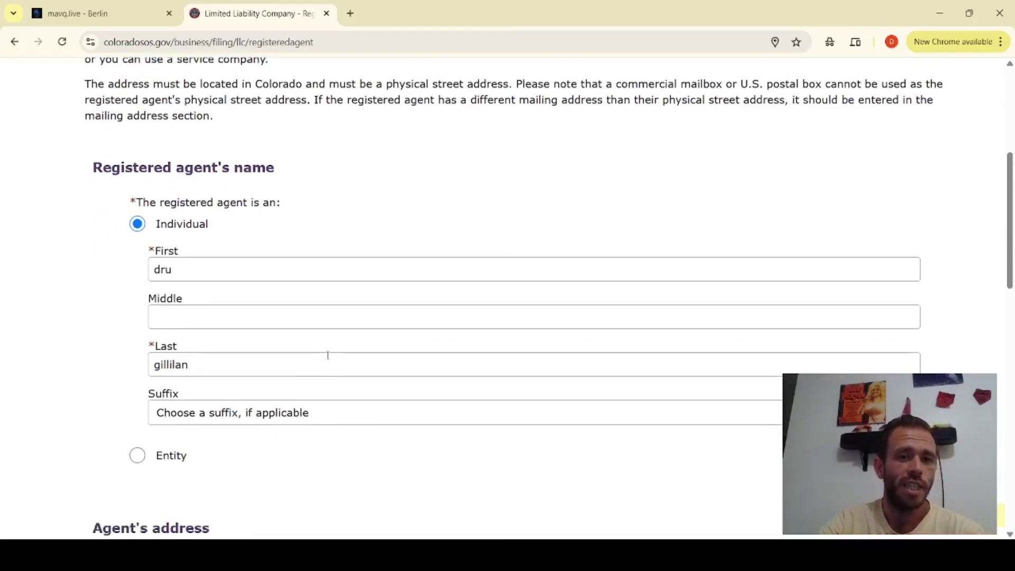
scroll(328, 355, "down", 3)
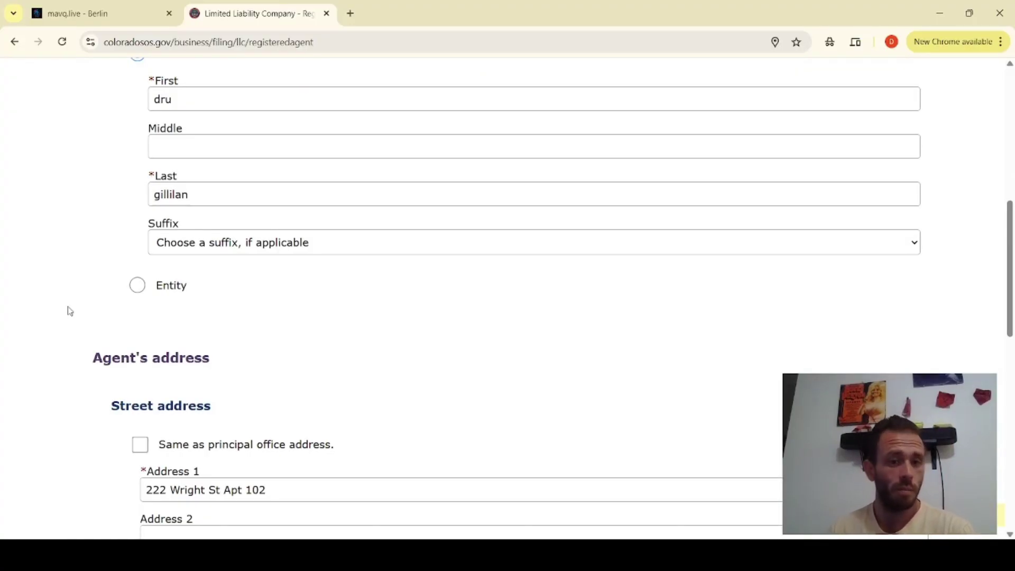
scroll(70, 311, "down", 2)
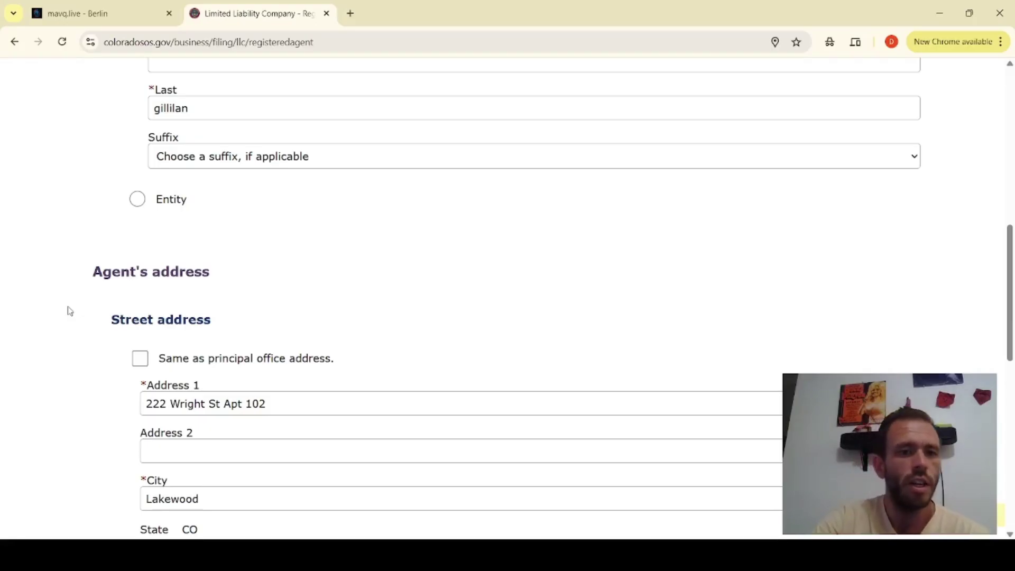
scroll(70, 310, "up", 5)
scroll(69, 311, "down", 5)
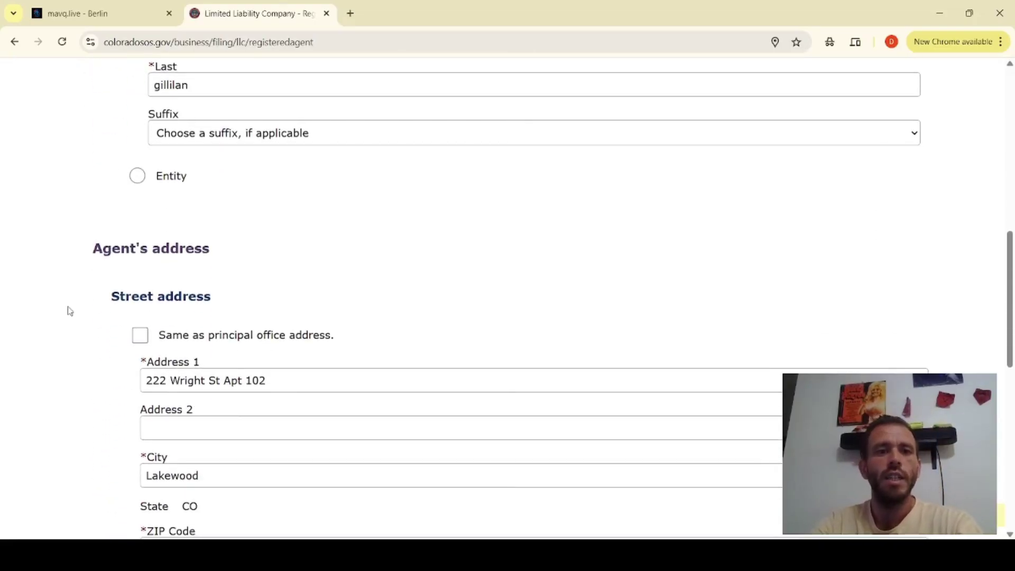
scroll(69, 311, "down", 2)
scroll(69, 311, "down", 7)
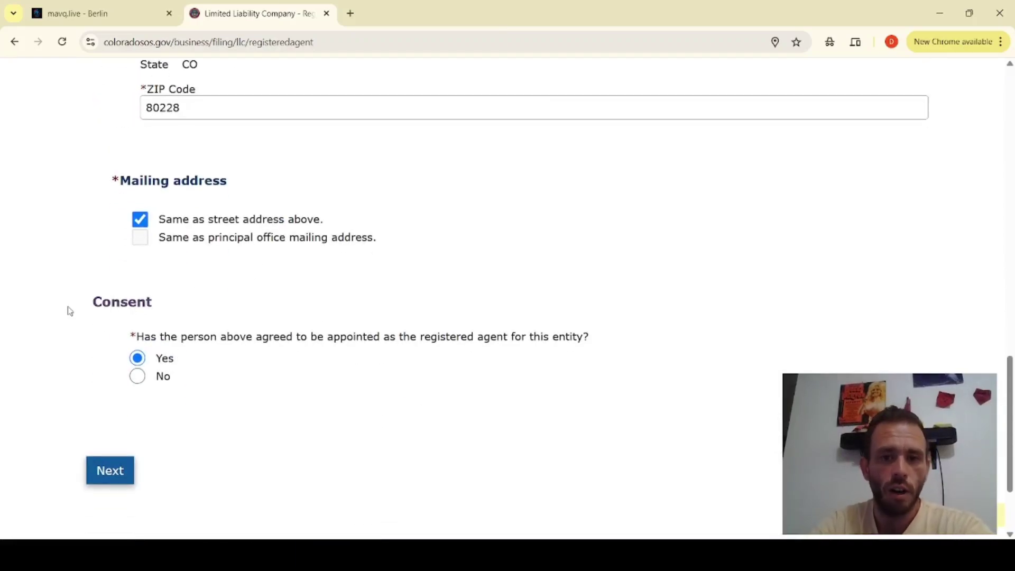
scroll(465, 421, "down", 2)
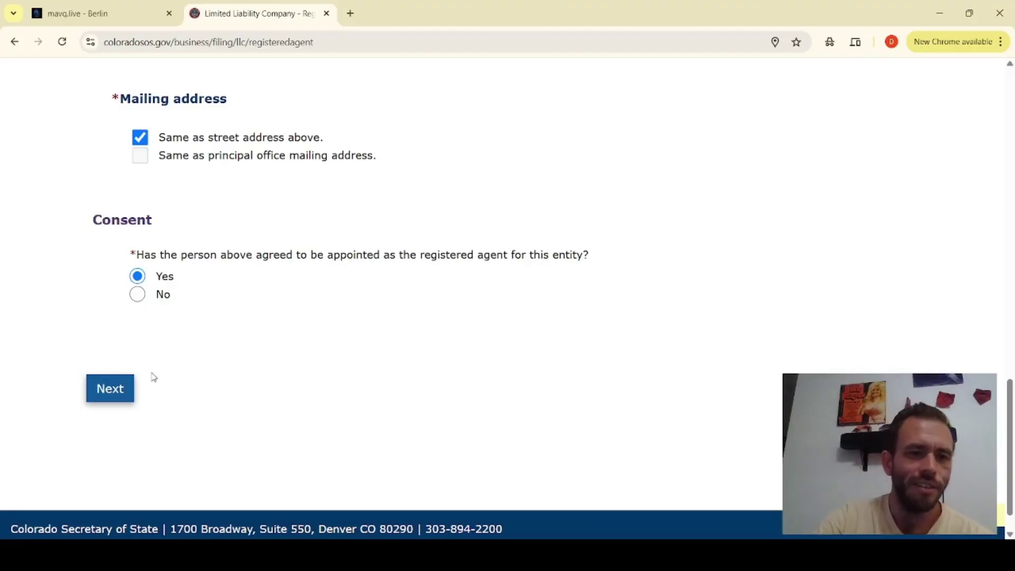
Accept the existing registered agent, management and persons-forming entries, and advance to the additional information page
left_click(113, 393)
scroll(361, 372, "down", 4)
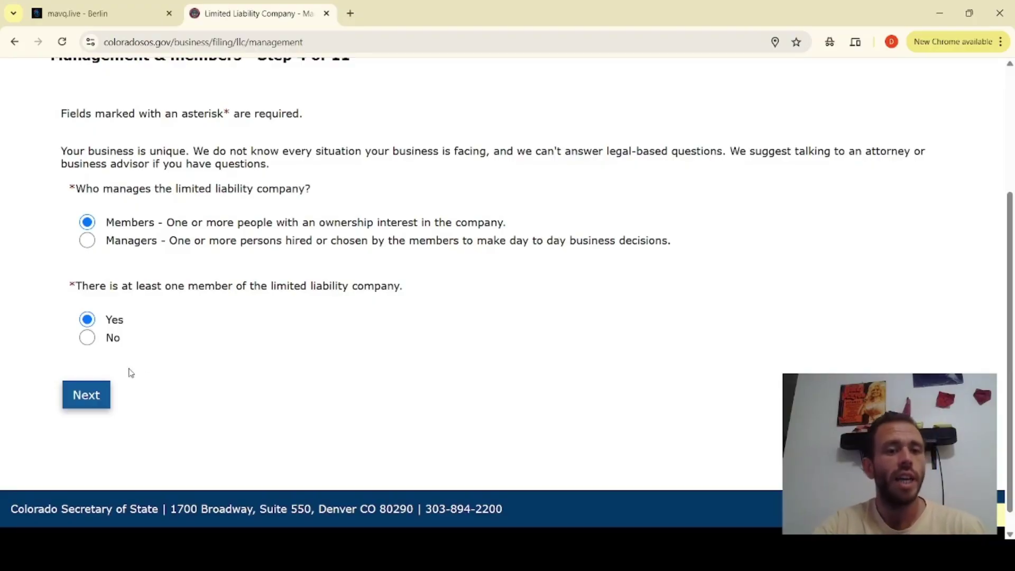
left_click(93, 394)
scroll(239, 361, "down", 2)
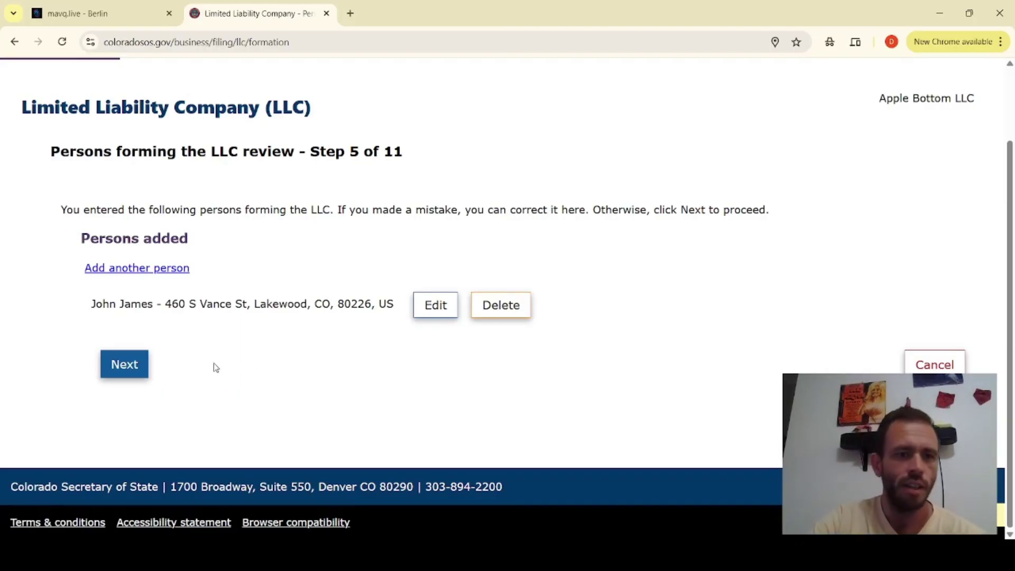
left_click(124, 364)
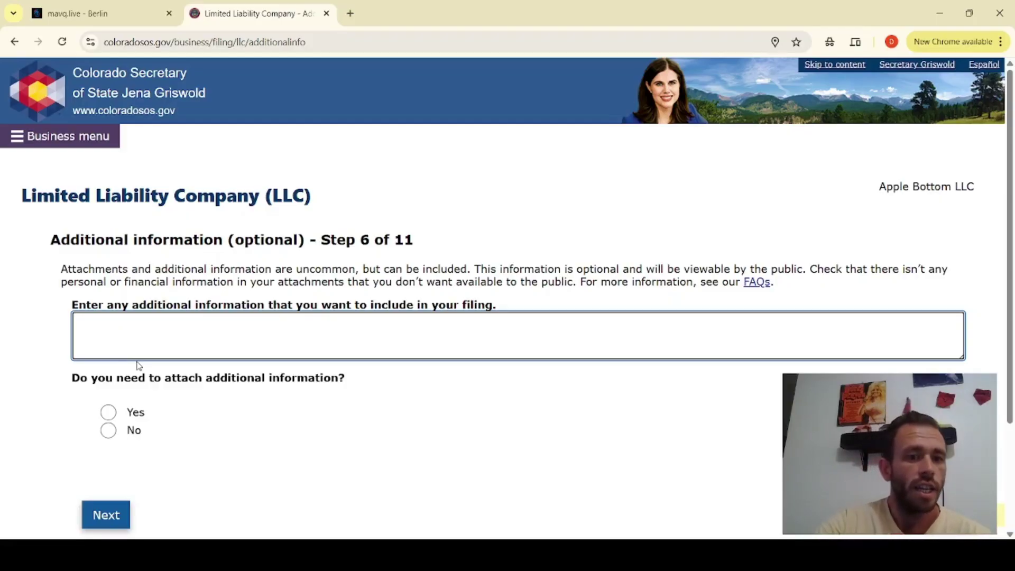
Answer No to attaching additional information and continue to the delayed effective date page
scroll(138, 365, "down", 1)
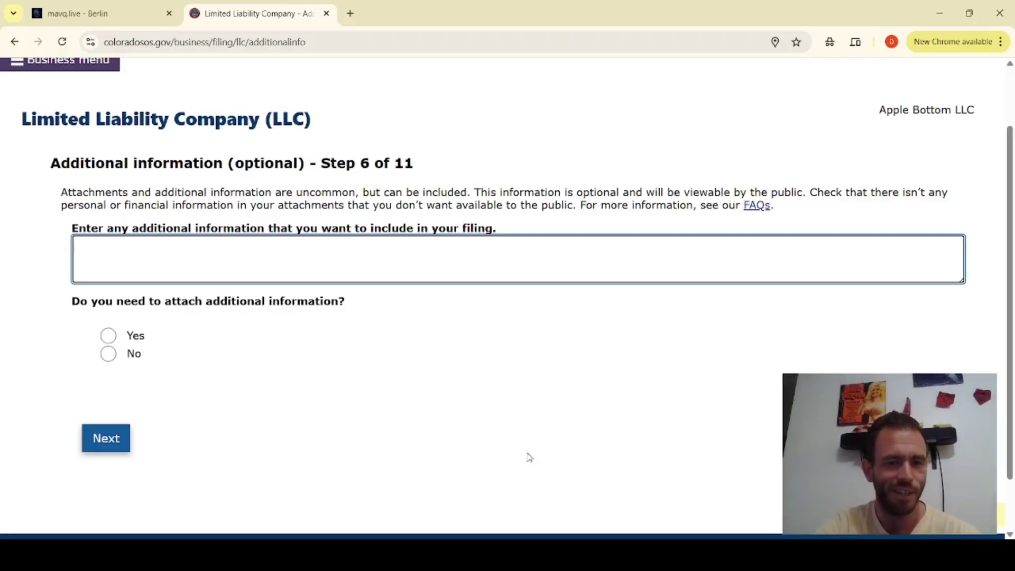
left_click(109, 354)
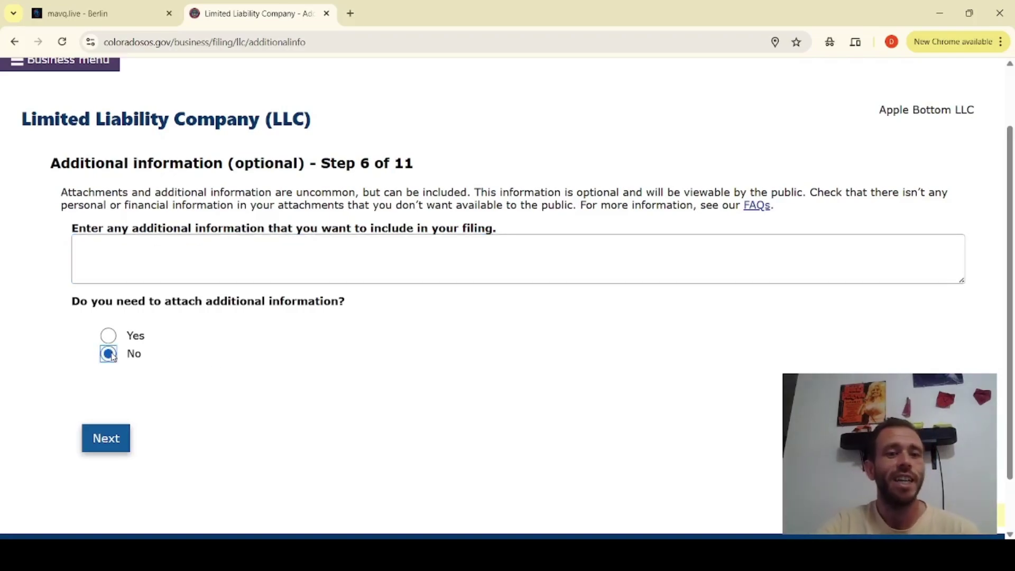
left_click(102, 445)
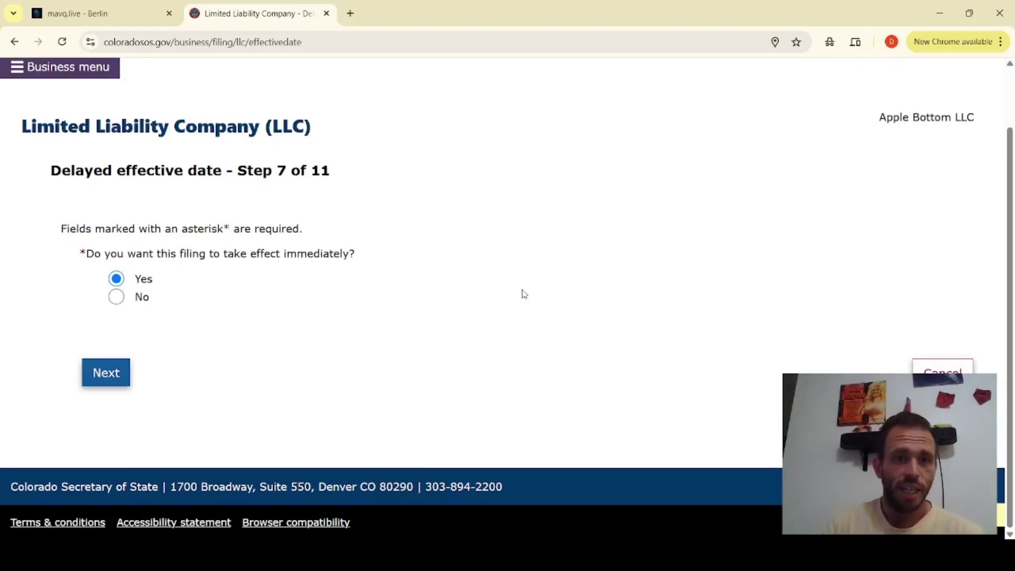
Choose that the filing does not take effect immediately and set the effective date to 06/01/2025
left_click(114, 298)
scroll(229, 315, "down", 2)
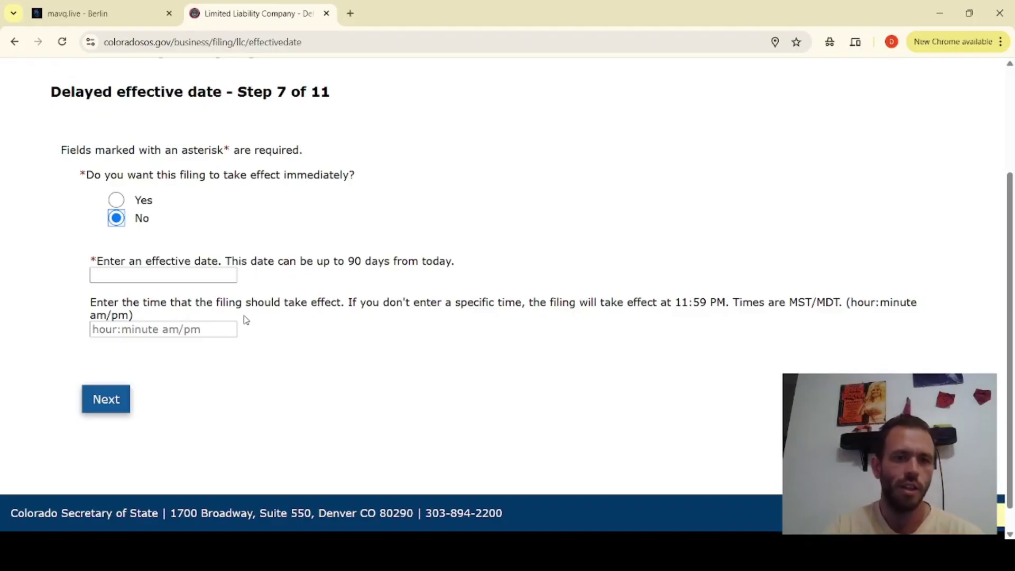
left_click(161, 272)
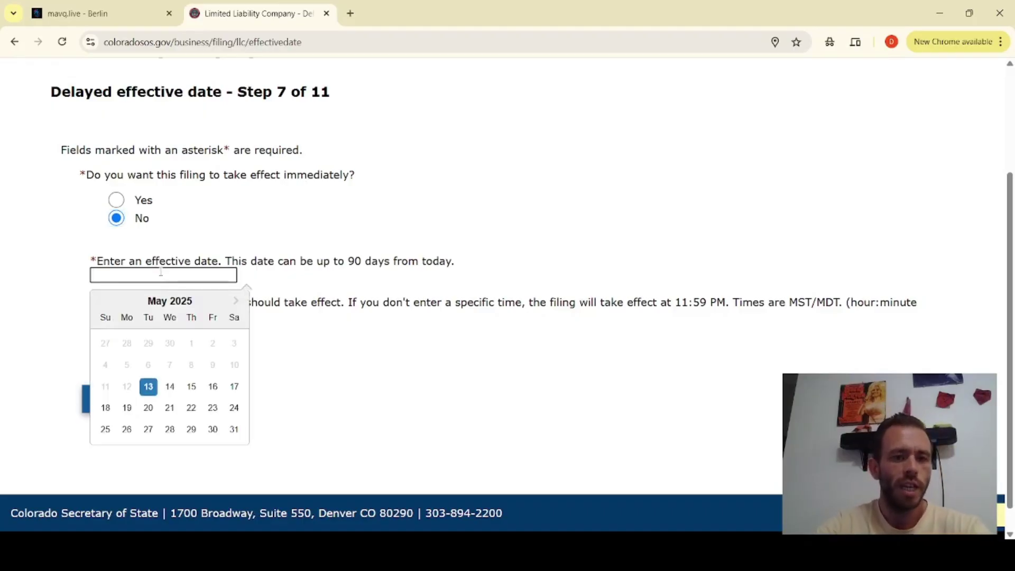
left_click(236, 301)
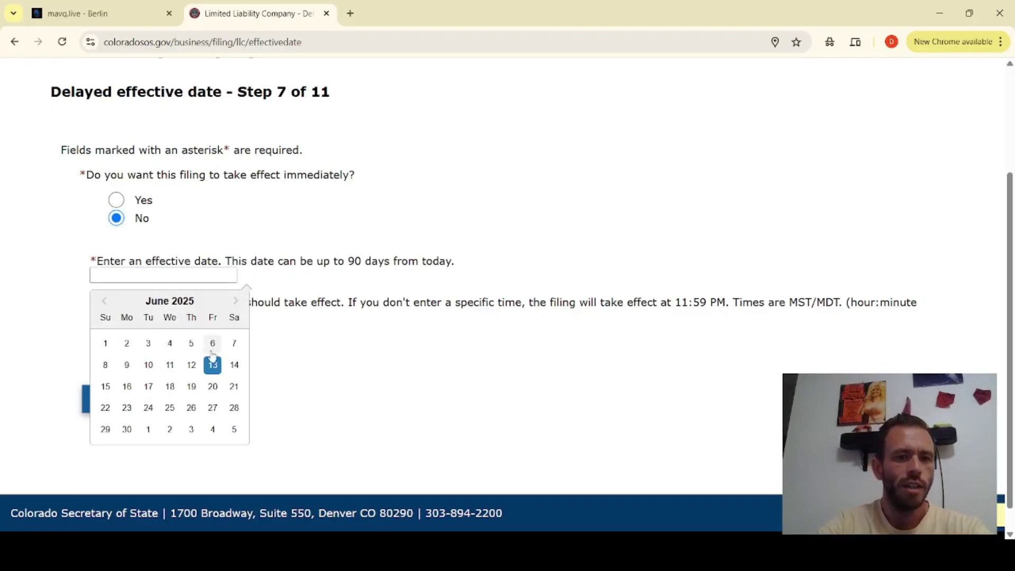
left_click(103, 344)
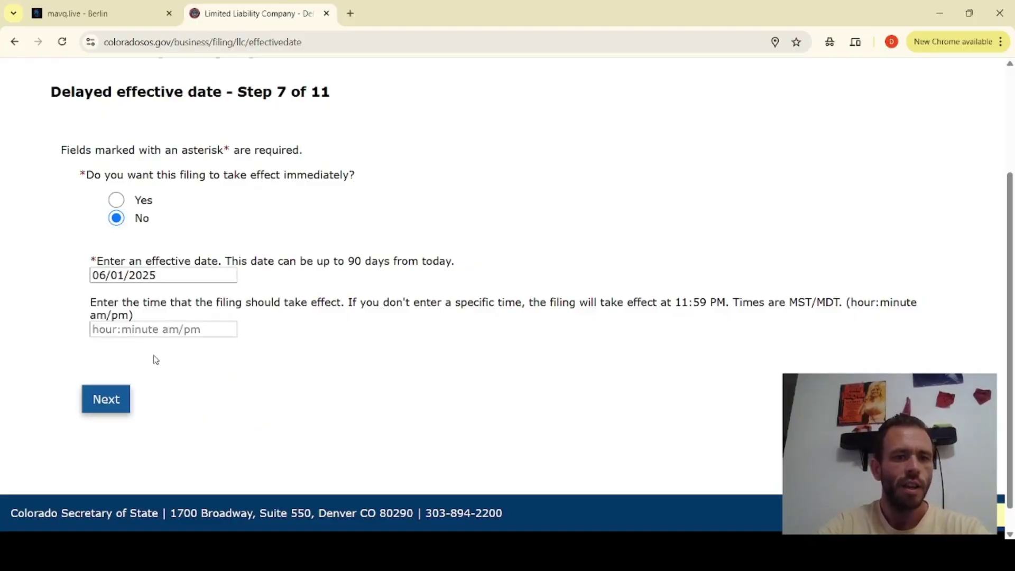
Set the filing's effective time to 12:00 am and continue to the filer review page
left_click(156, 330)
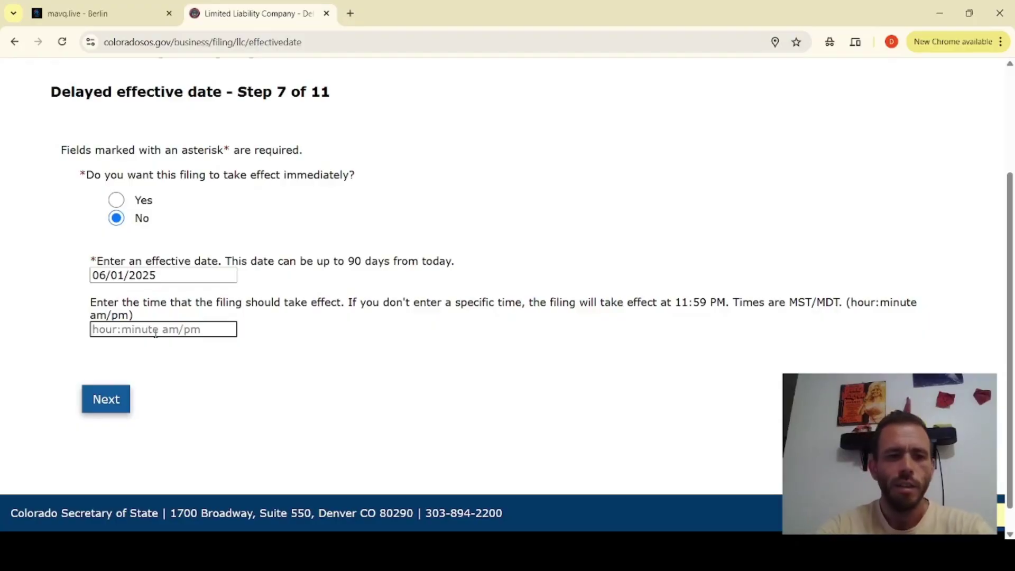
type("12:")
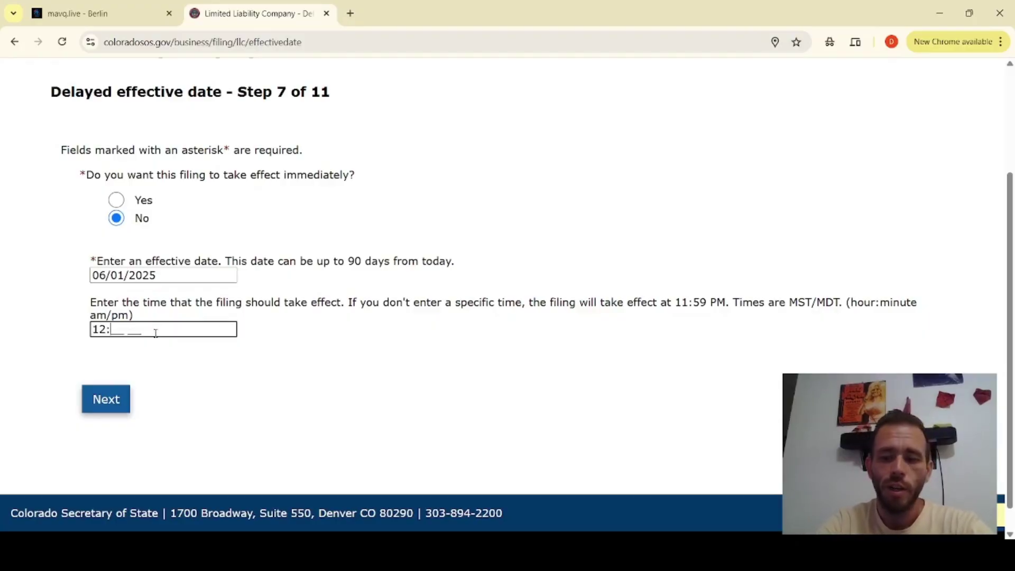
type("00 am")
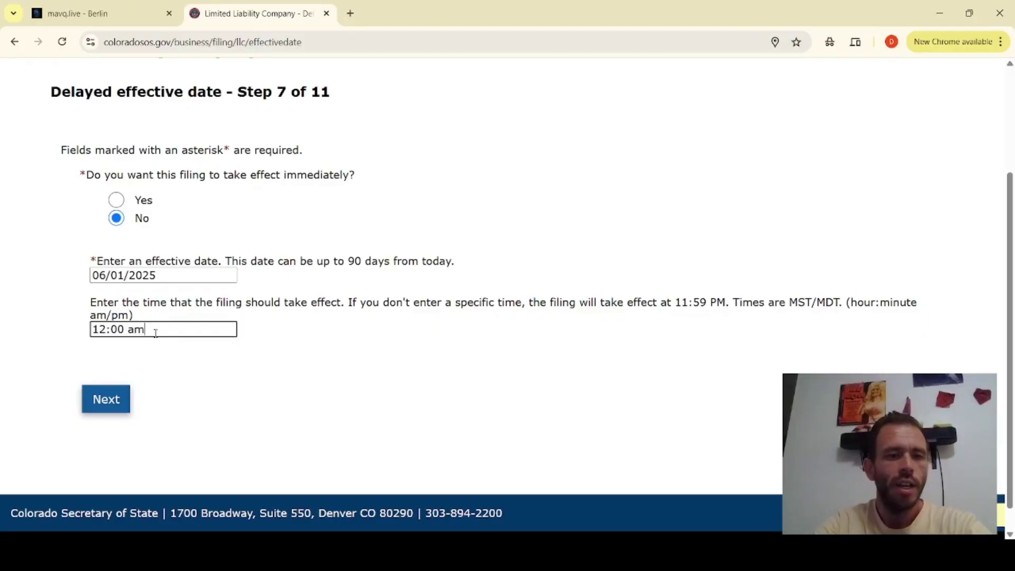
left_click(195, 372)
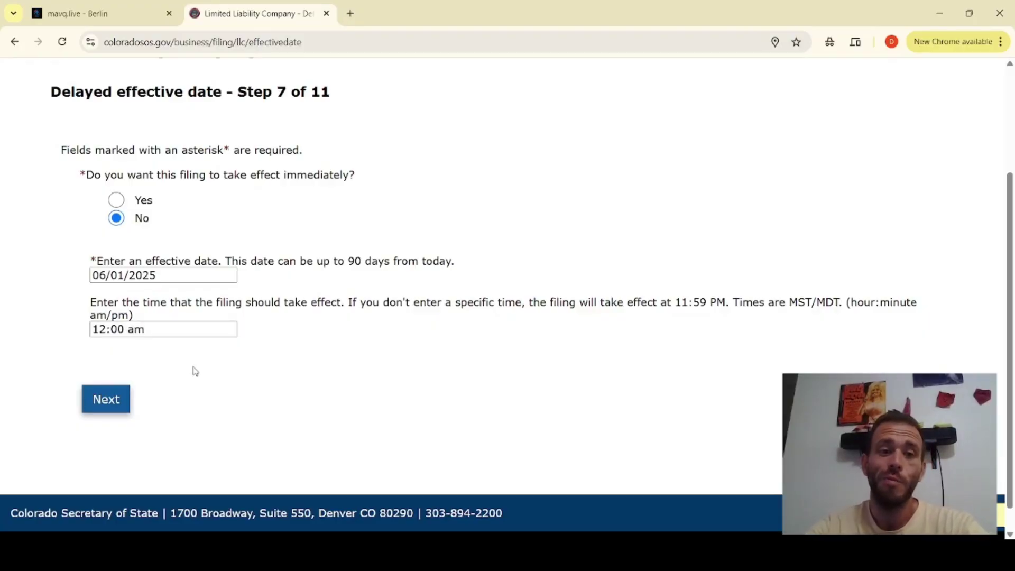
left_click(106, 403)
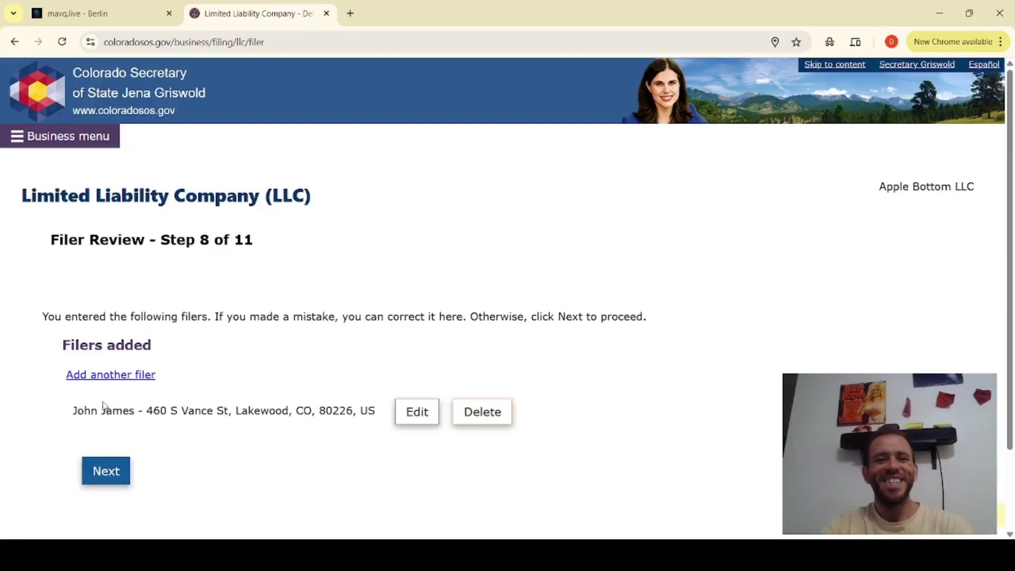
Accept the existing filer and notification email entries and advance to the filing review page
scroll(265, 386, "down", 2)
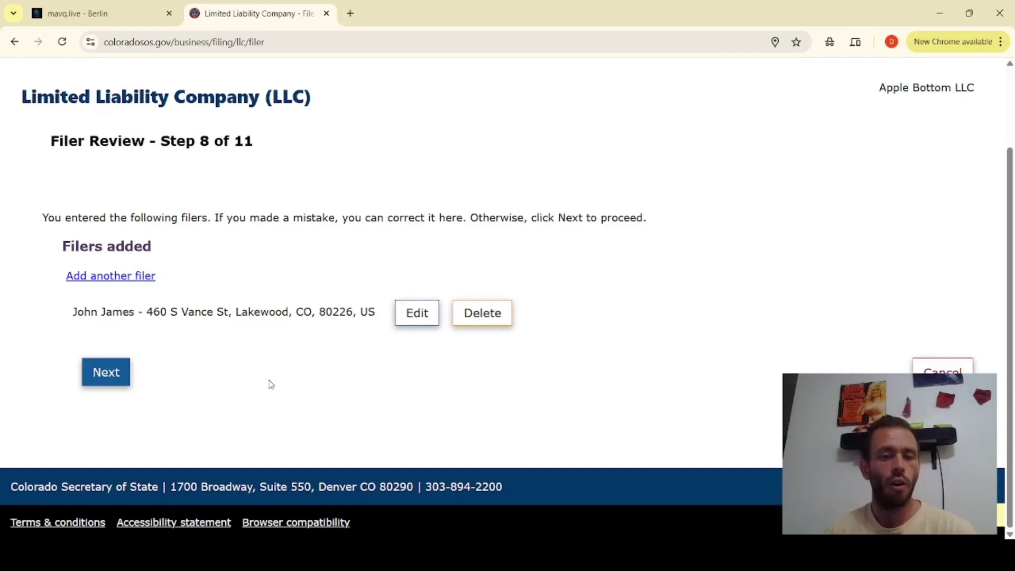
left_click(108, 380)
scroll(419, 418, "down", 2)
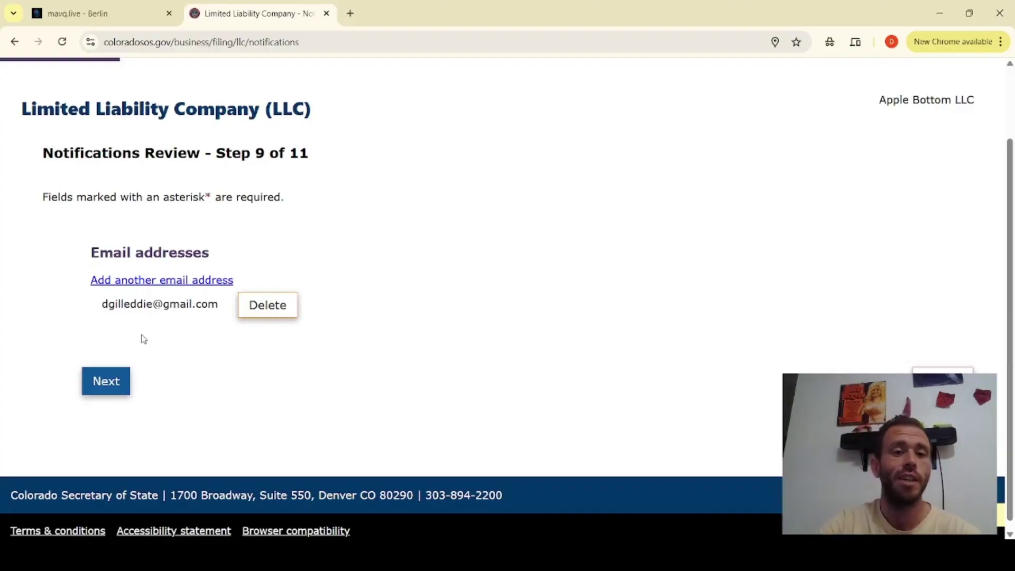
left_click(107, 379)
Review the filing summary from the entity name through the filer information, and proceed to the payment page
scroll(347, 386, "down", 7)
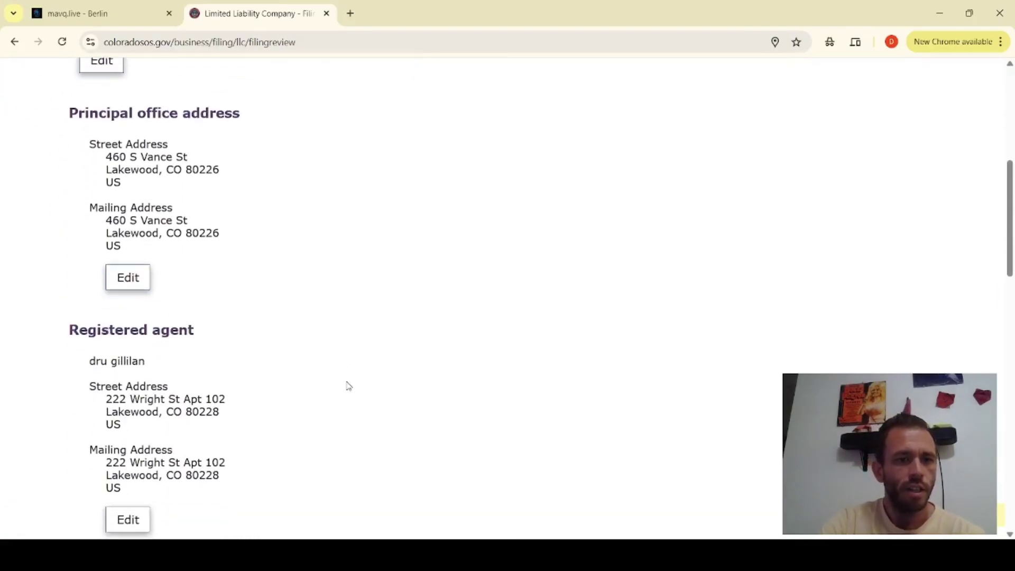
scroll(348, 385, "up", 7)
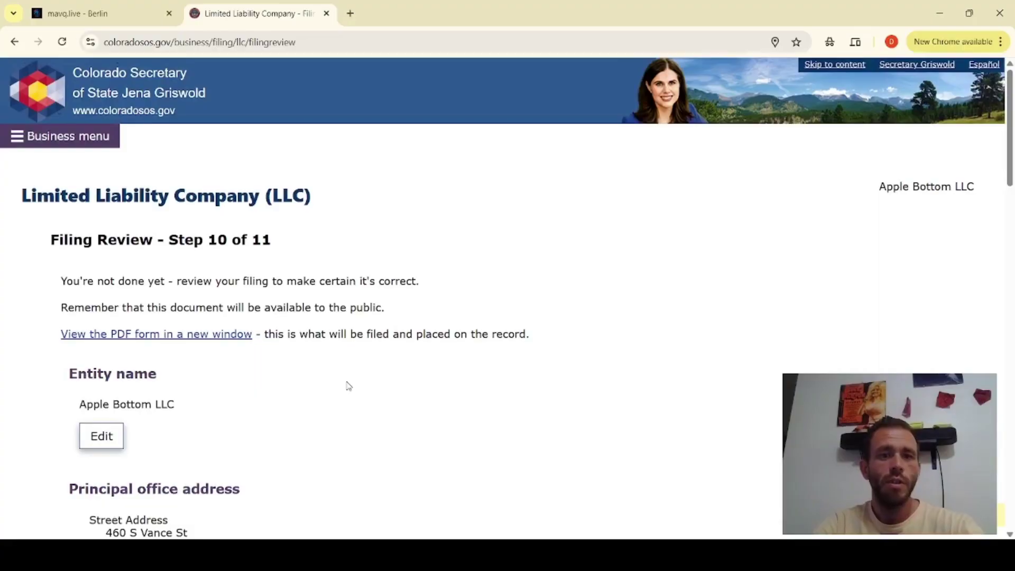
scroll(348, 385, "down", 10)
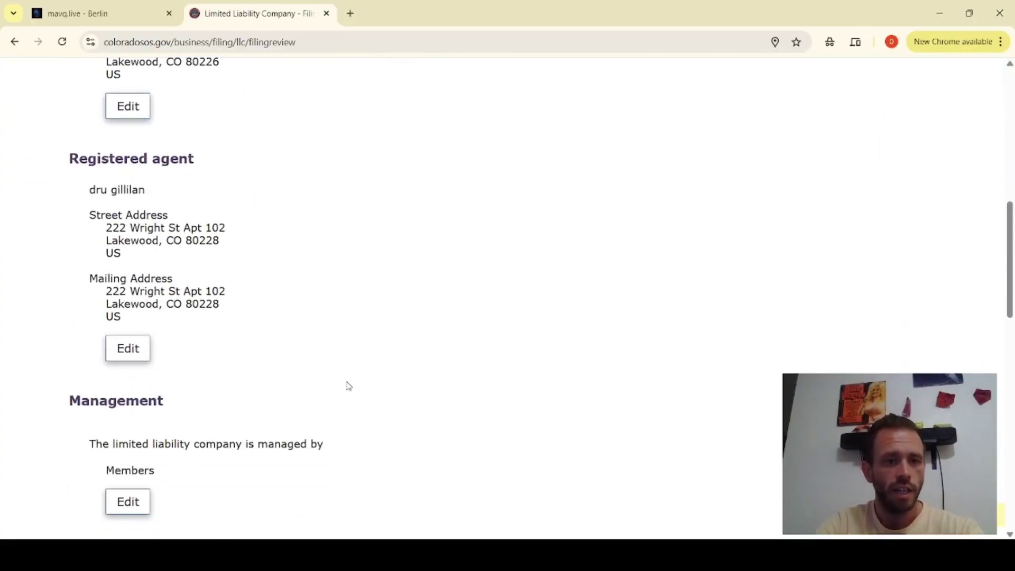
scroll(348, 385, "down", 6)
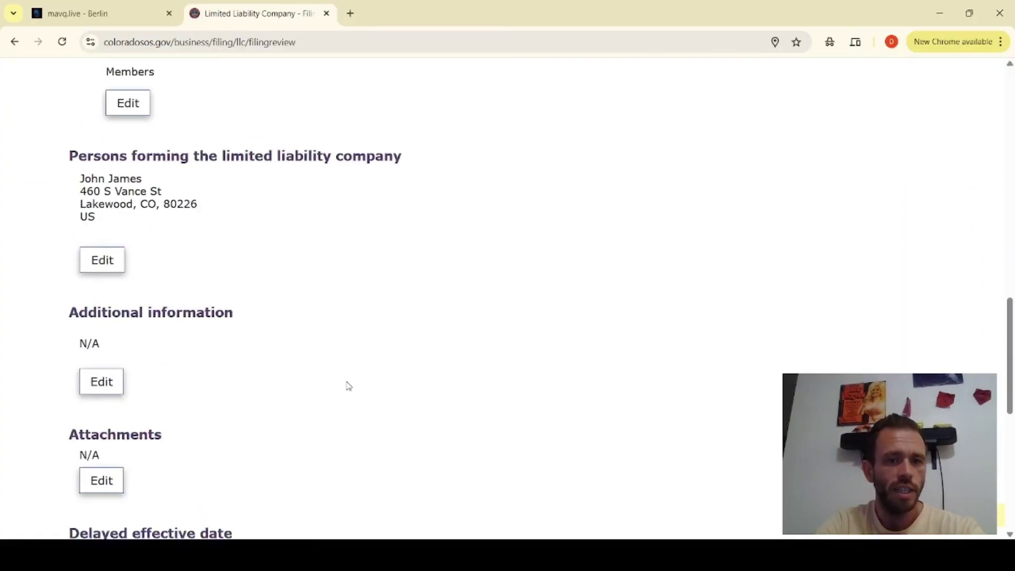
scroll(348, 386, "down", 1)
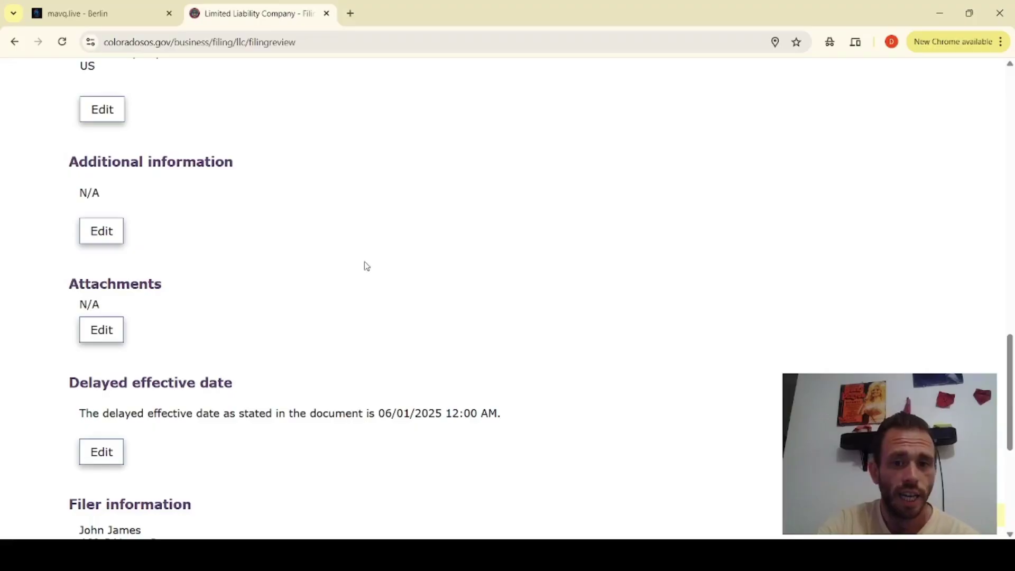
scroll(363, 265, "down", 4)
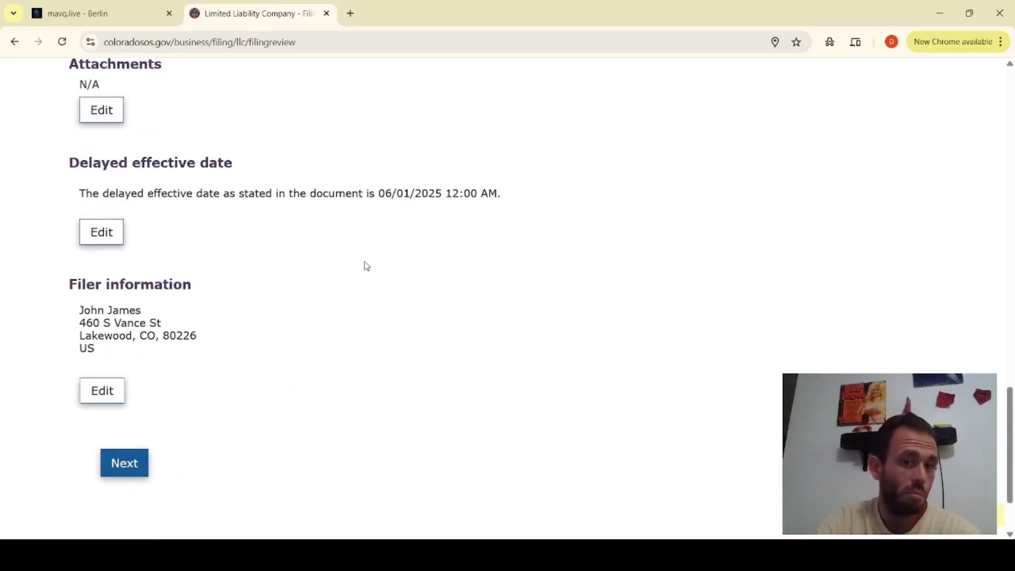
left_click(123, 463)
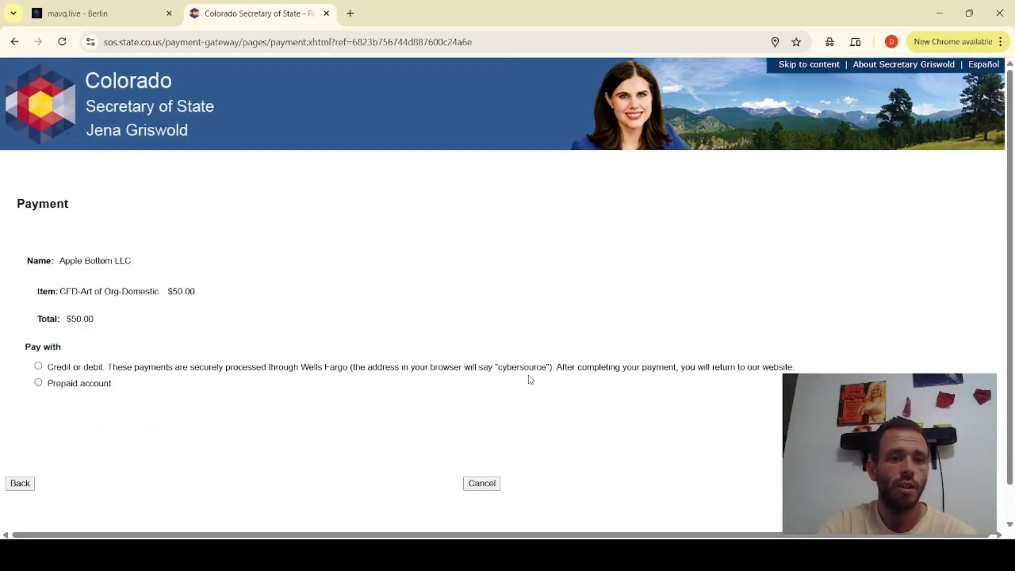
Choose credit or debit as the payment method and look over the name-on-card and billing address fields
scroll(531, 379, "down", 1)
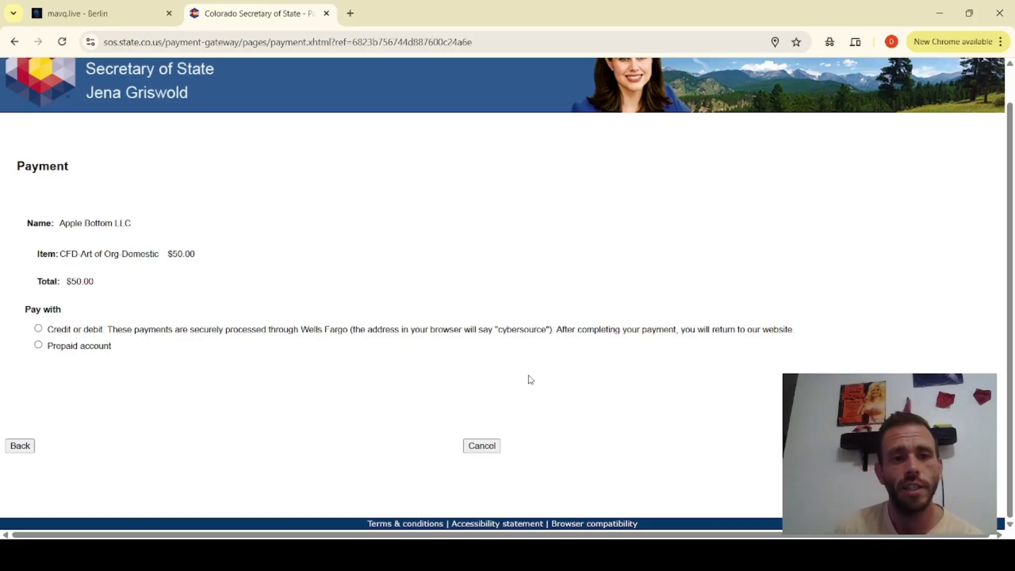
left_click(39, 330)
scroll(154, 339, "down", 6)
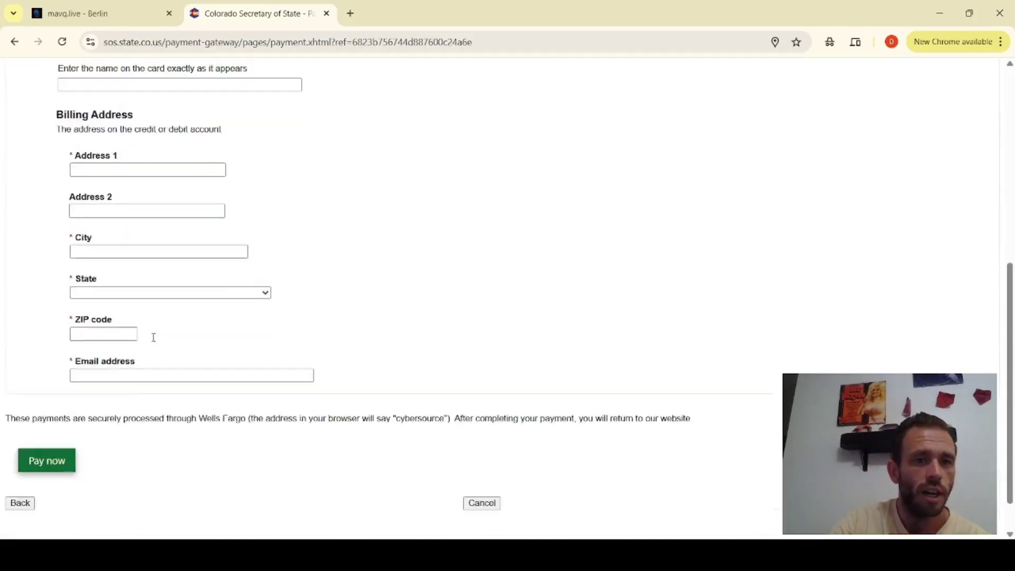
scroll(154, 339, "down", 1)
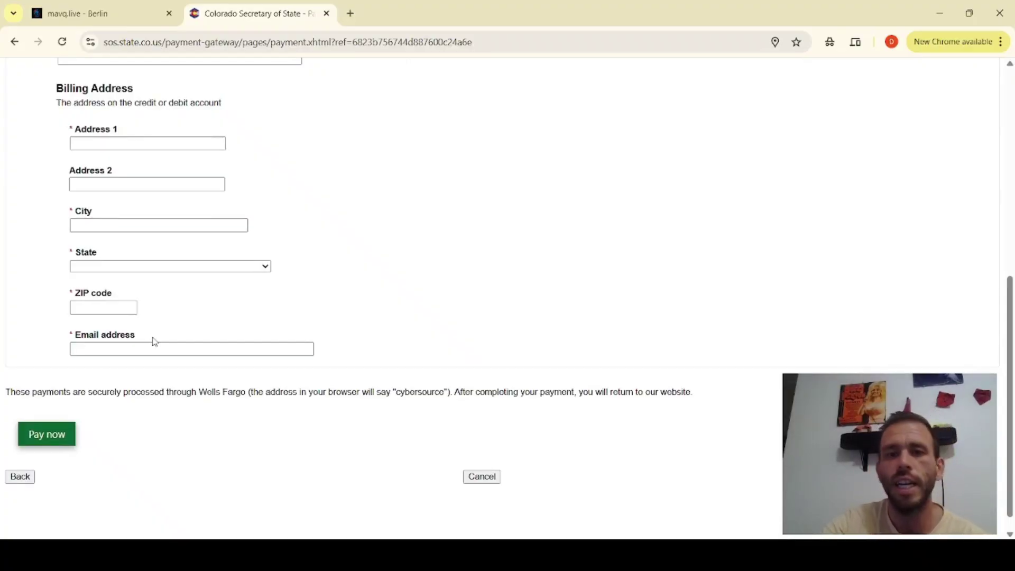
scroll(154, 341, "up", 3)
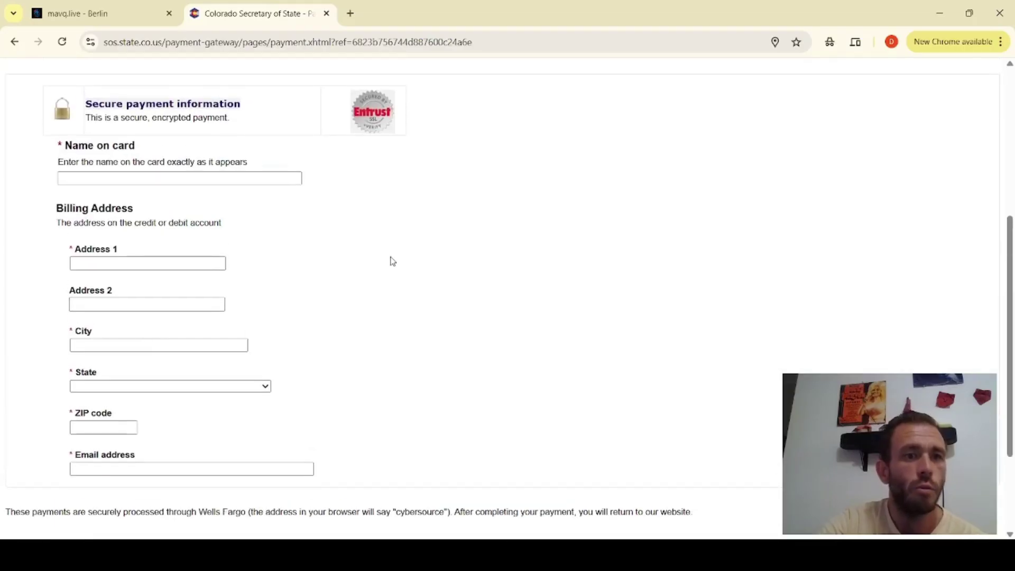
scroll(390, 260, "down", 3)
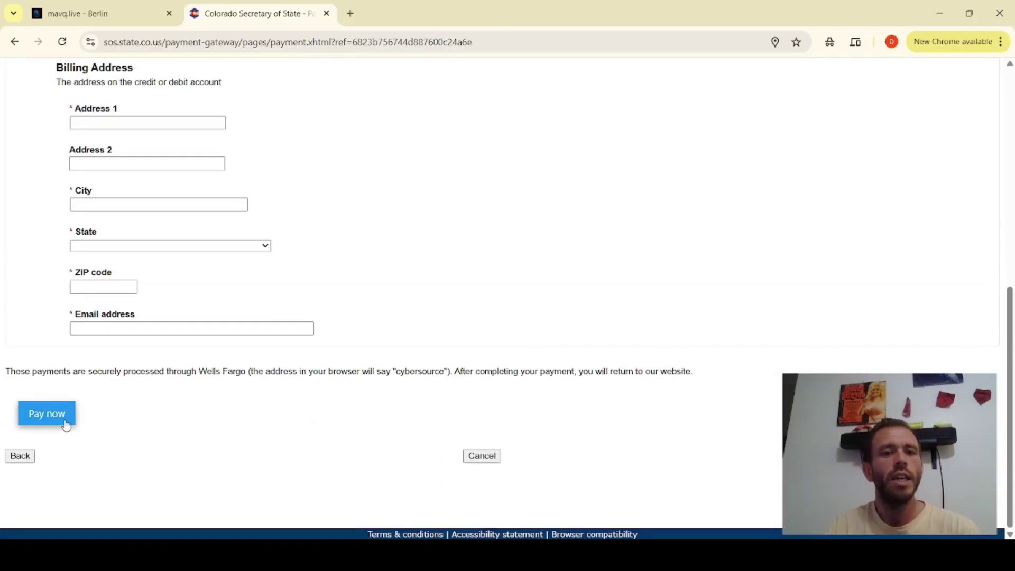
scroll(65, 426, "up", 3)
scroll(66, 426, "up", 3)
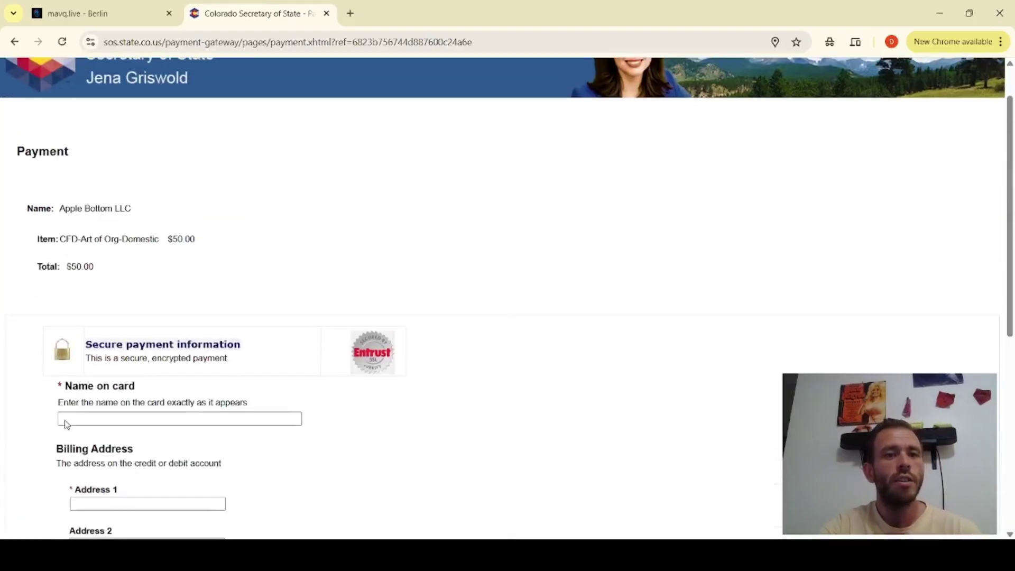
scroll(65, 420, "down", 3)
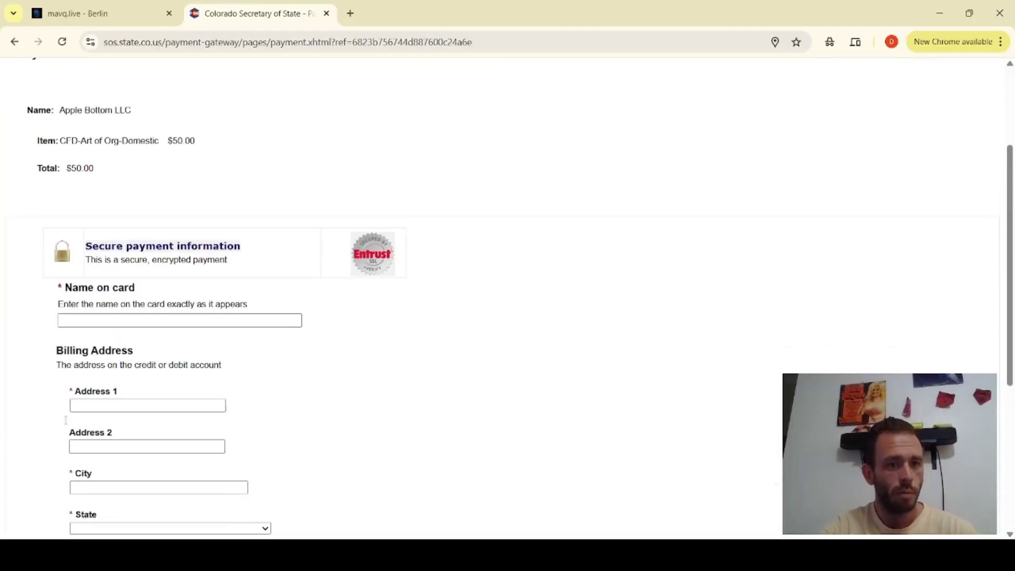